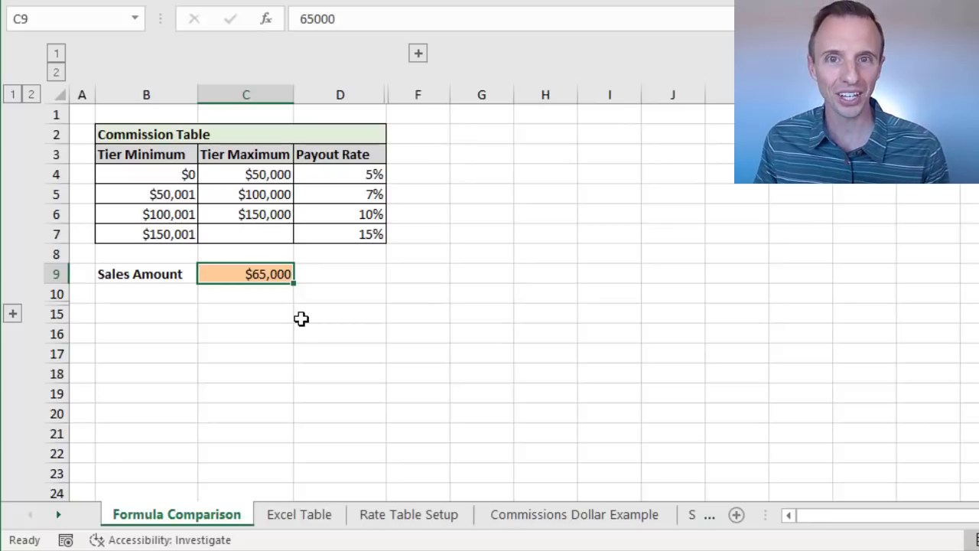
# Expand the grouped rows 11 to 14 and examine the nested IF formula's arguments in D12.
pyautogui.click(12, 313)
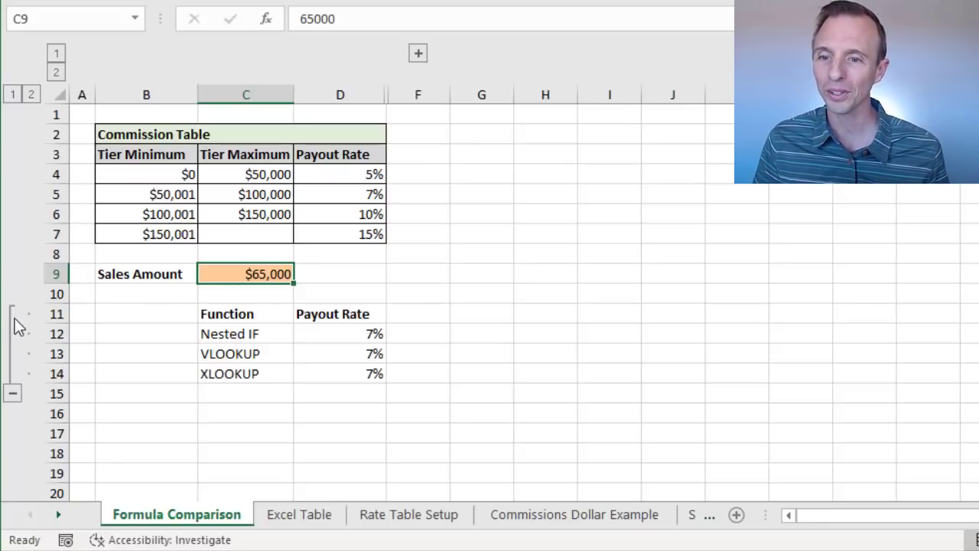
pyautogui.click(323, 333)
pyautogui.press('F2')
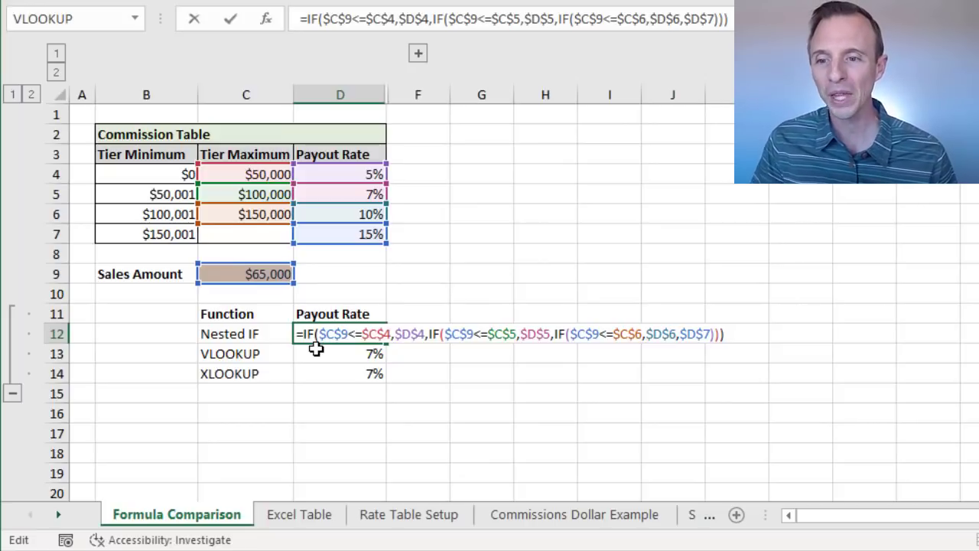
pyautogui.click(430, 334)
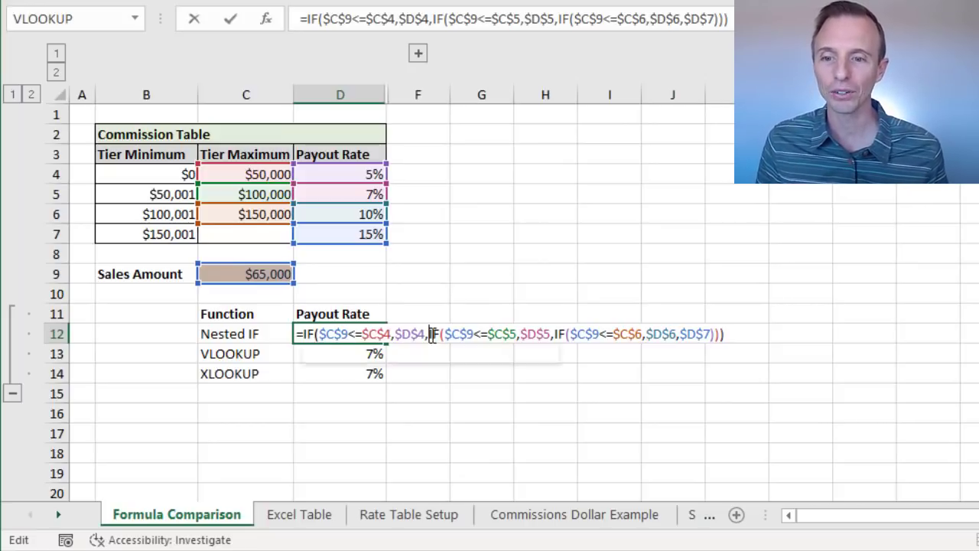
pyautogui.click(336, 335)
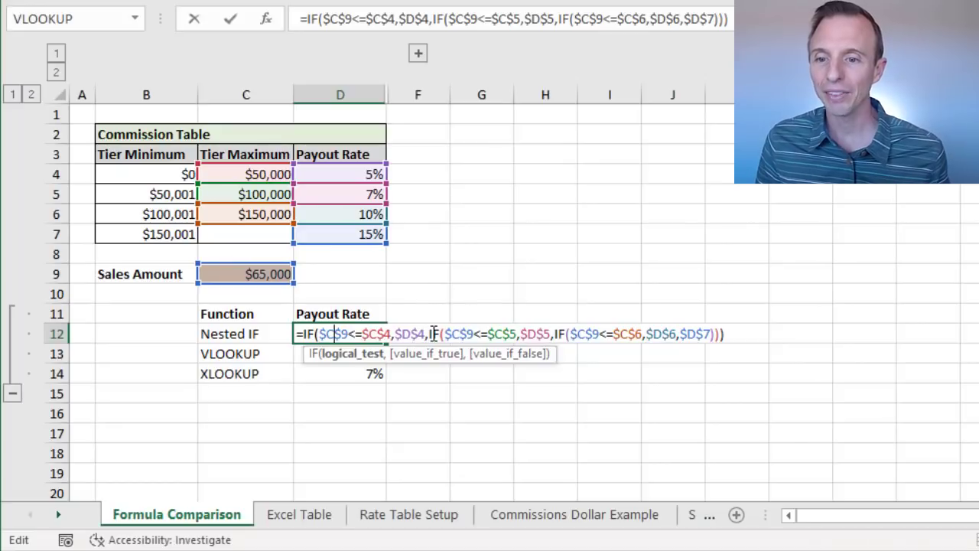
pyautogui.click(431, 333)
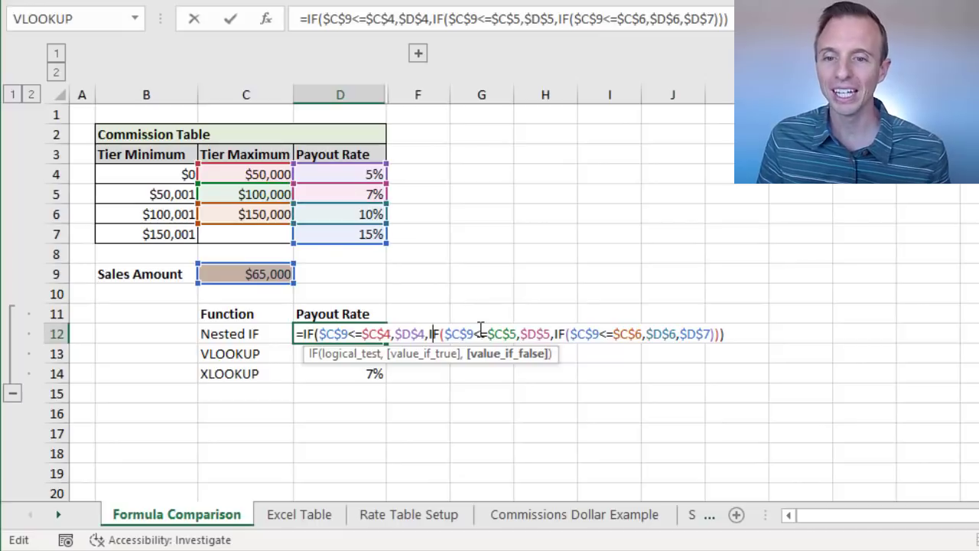
pyautogui.click(555, 333)
pyautogui.click(559, 334)
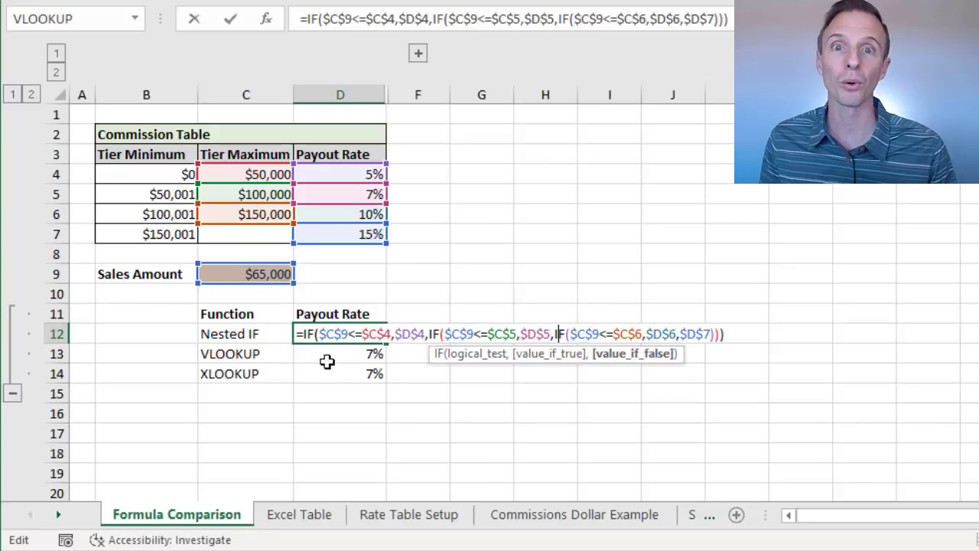
pyautogui.press('Escape')
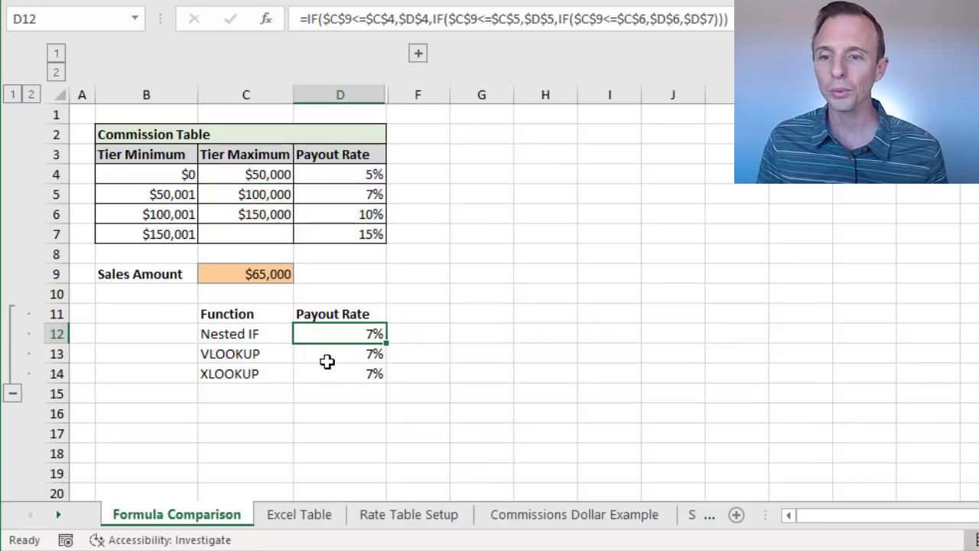
# Review the VLOOKUP formula and its referenced ranges in D13 without changing it.
pyautogui.click(327, 360)
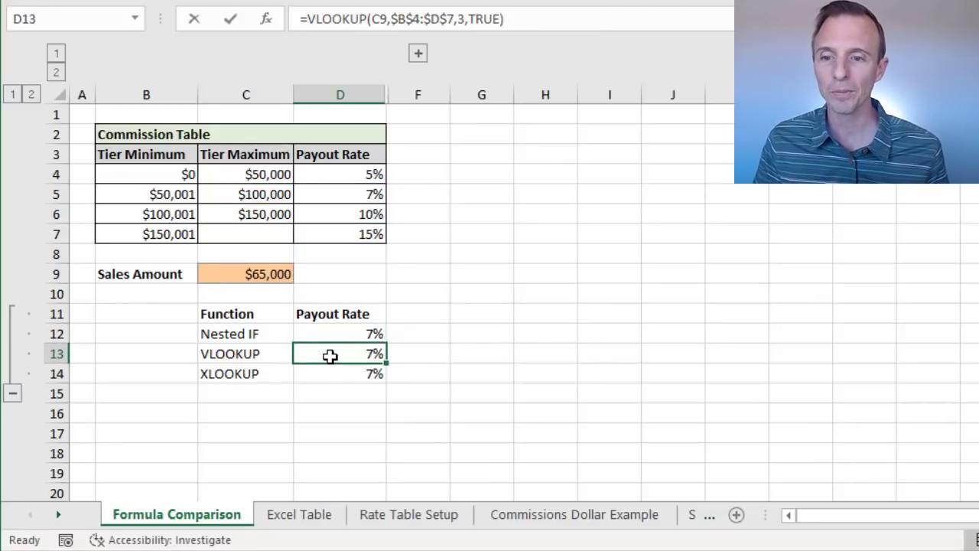
pyautogui.doubleClick(328, 354)
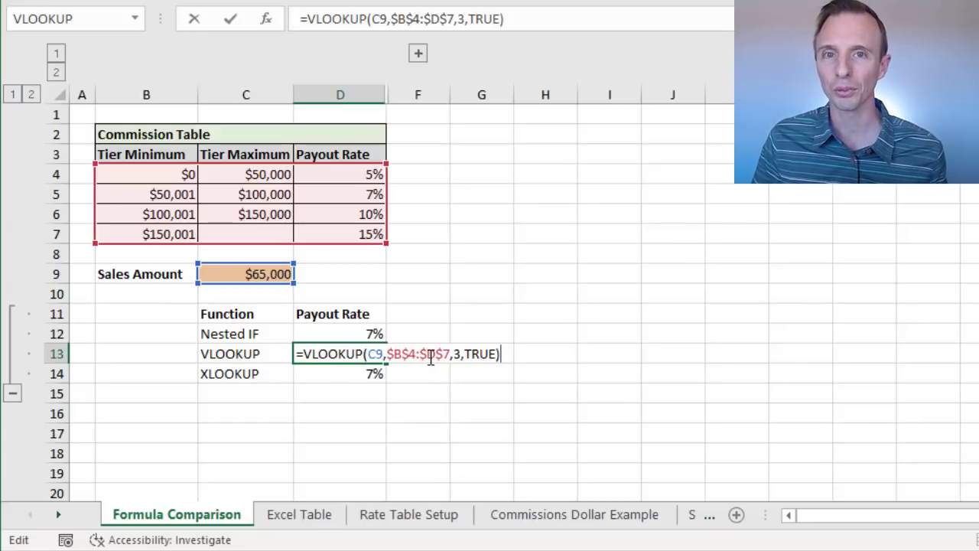
pyautogui.press('Escape')
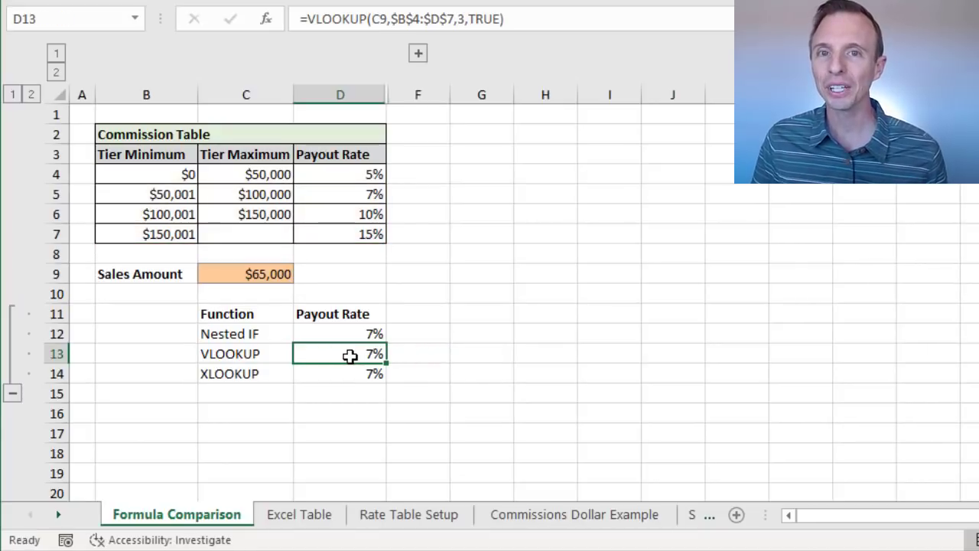
# Replace the formula in D13 with a new VLOOKUP using C9 as lookup value and the absolute range $B$4:$D$7 as table array.
pyautogui.press('Delete')
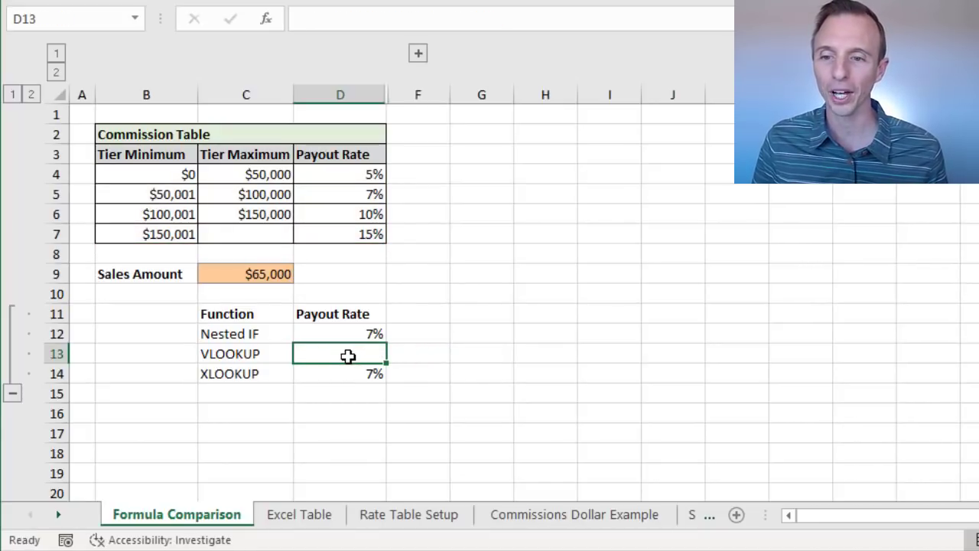
pyautogui.write('=vl')
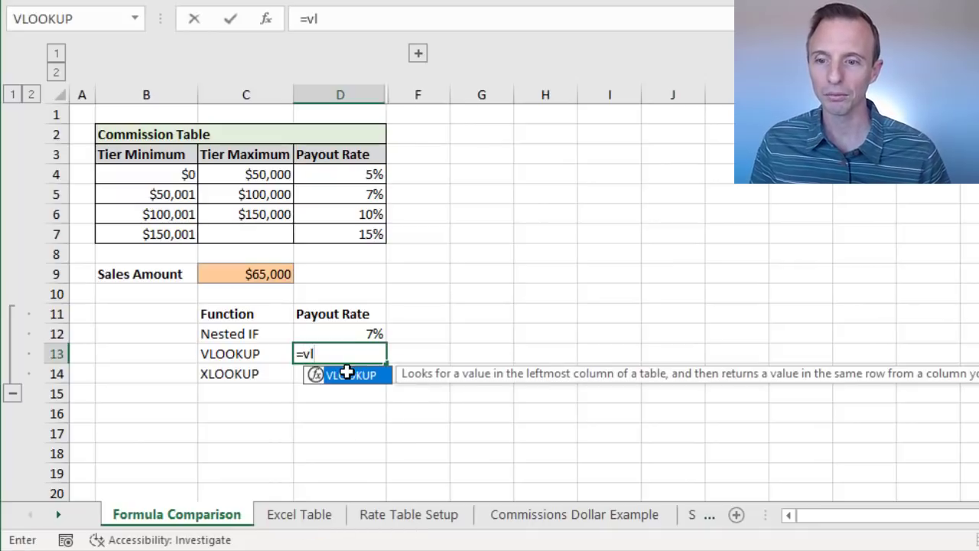
pyautogui.press('Tab')
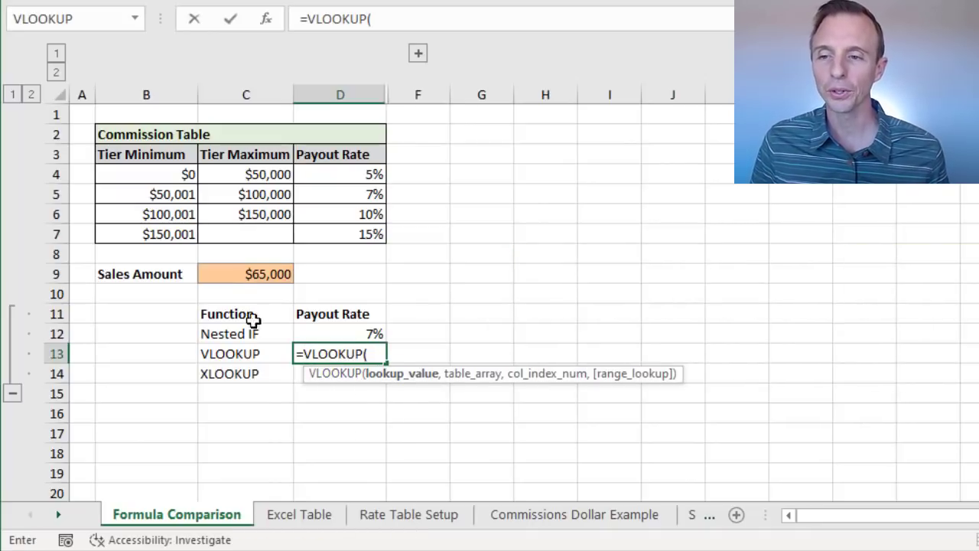
pyautogui.click(227, 273)
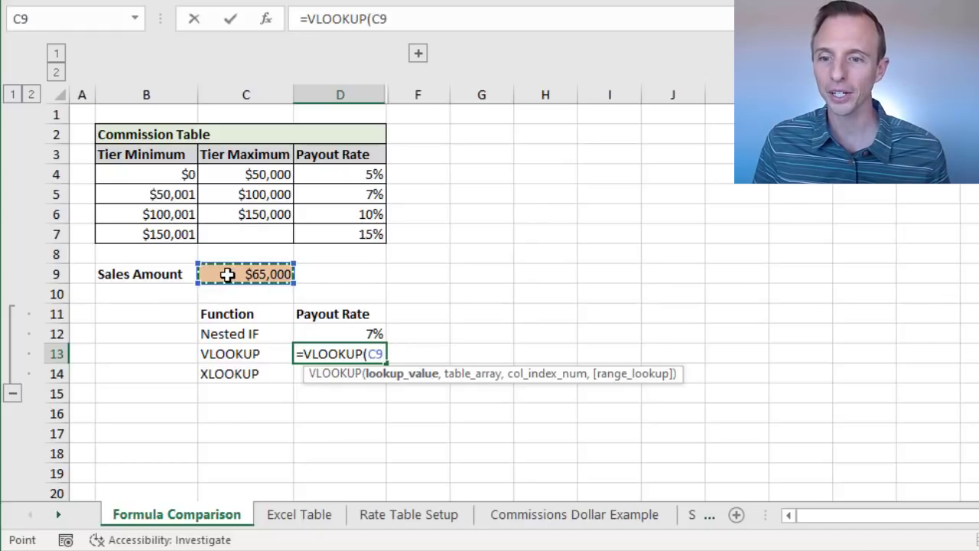
pyautogui.write(',')
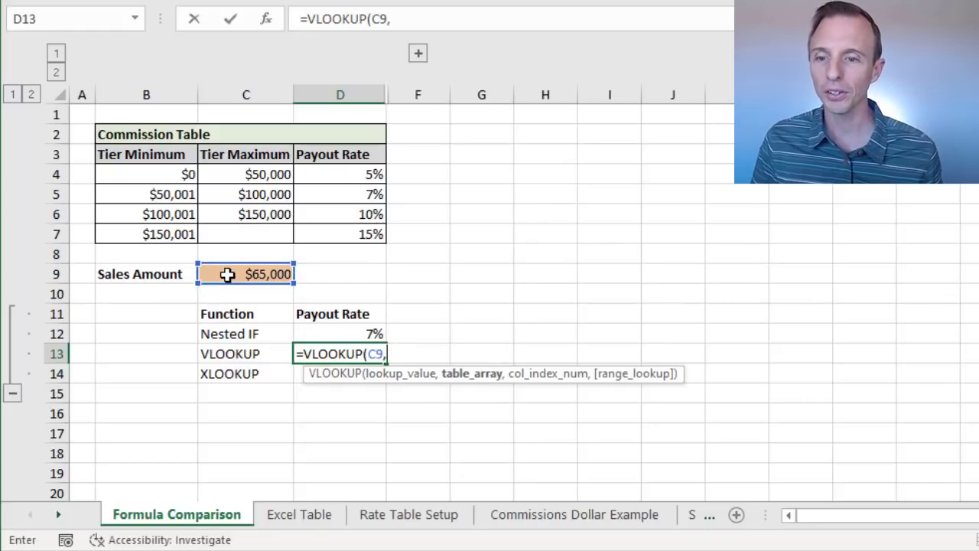
pyautogui.click(135, 174)
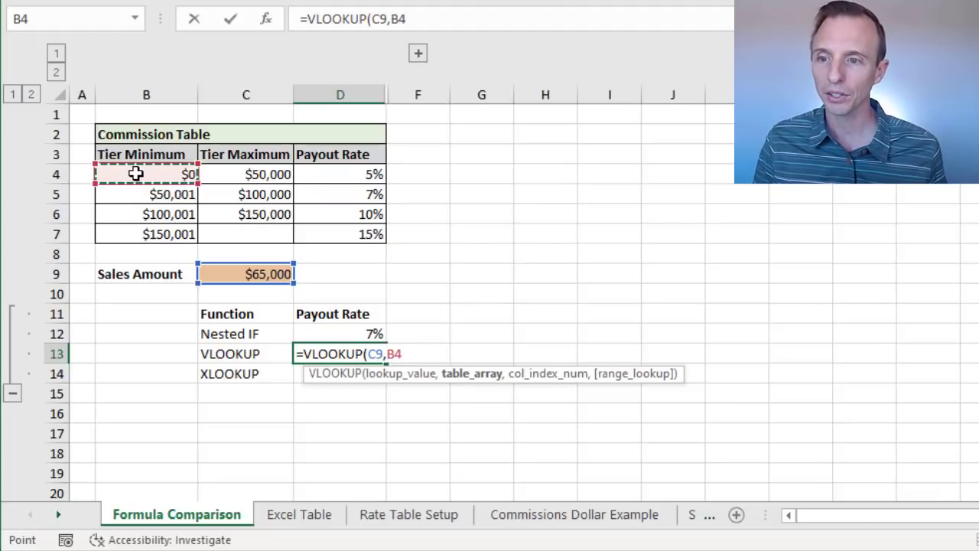
pyautogui.moveTo(139, 187); pyautogui.dragTo(323, 222)
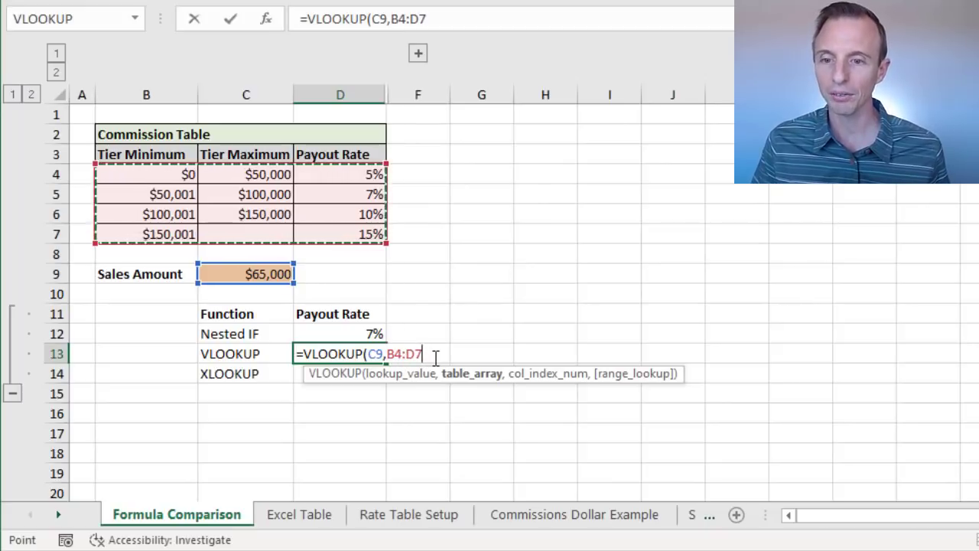
pyautogui.press('F4')
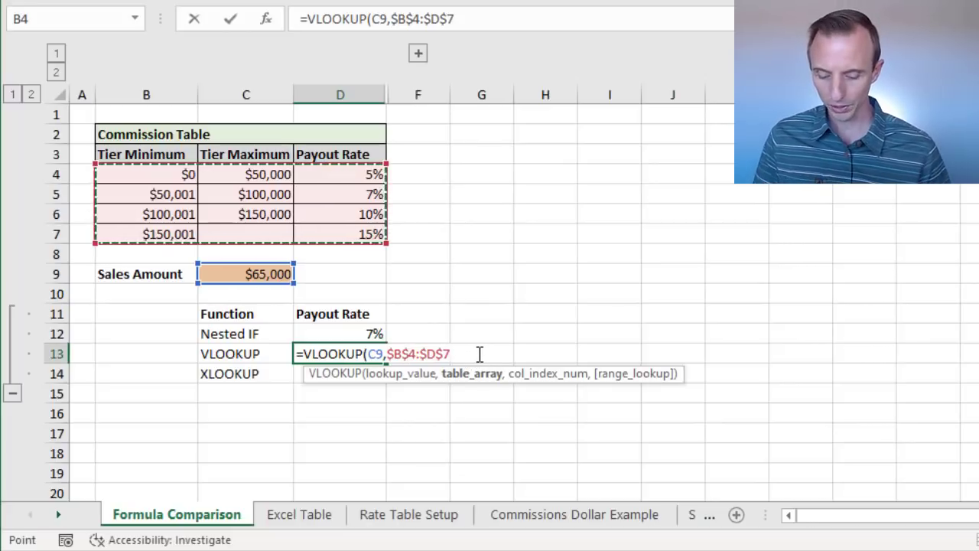
pyautogui.write(',')
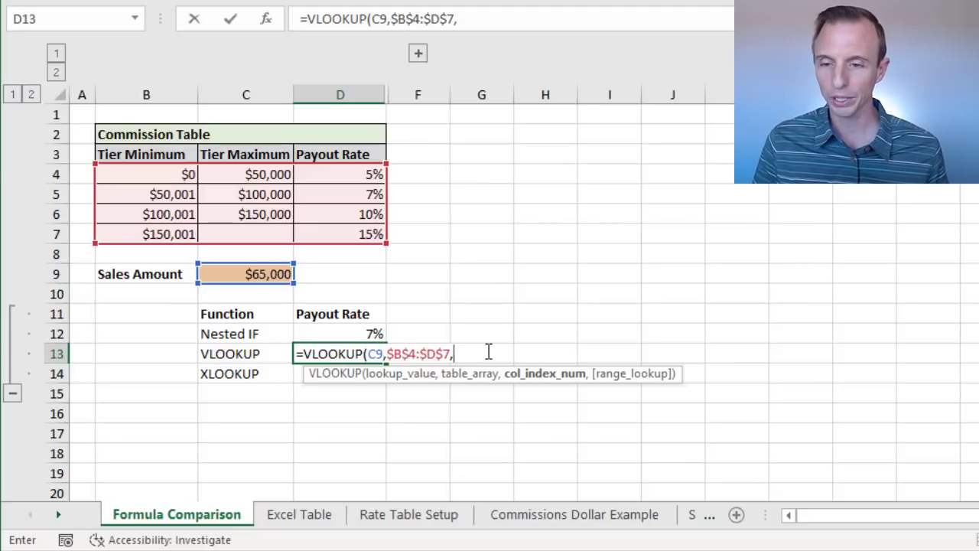
# Complete the VLOOKUP in D13 with column index 3 and TRUE for an approximate match.
pyautogui.write('3')
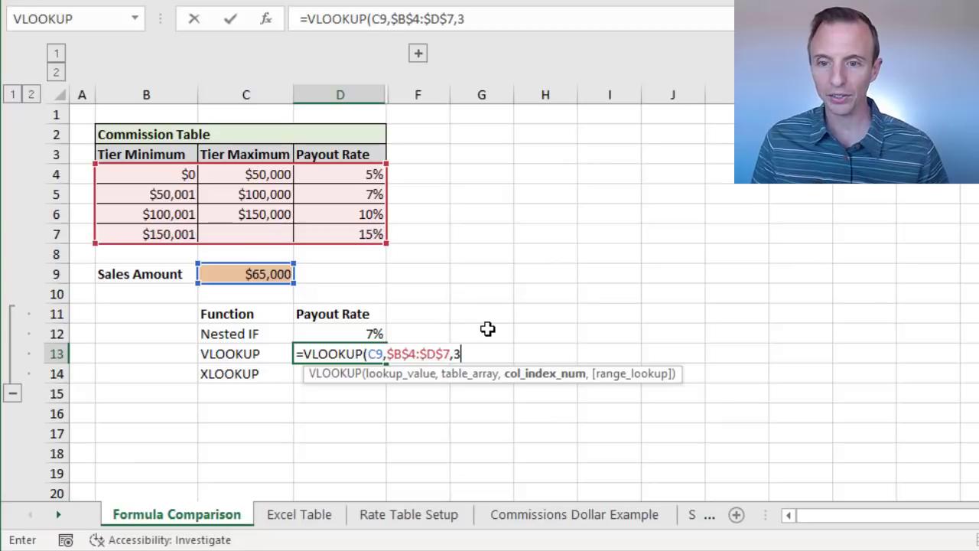
pyautogui.write(',')
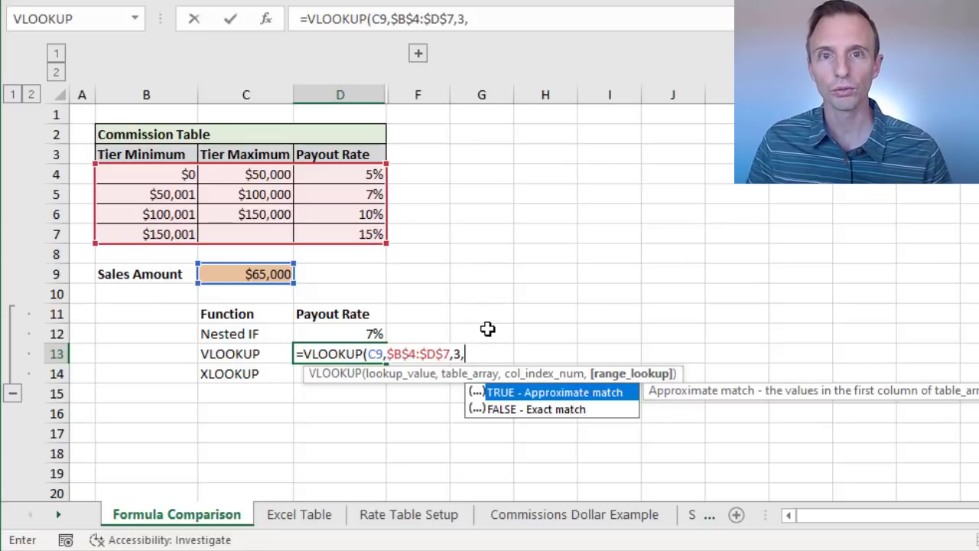
pyautogui.write('T')
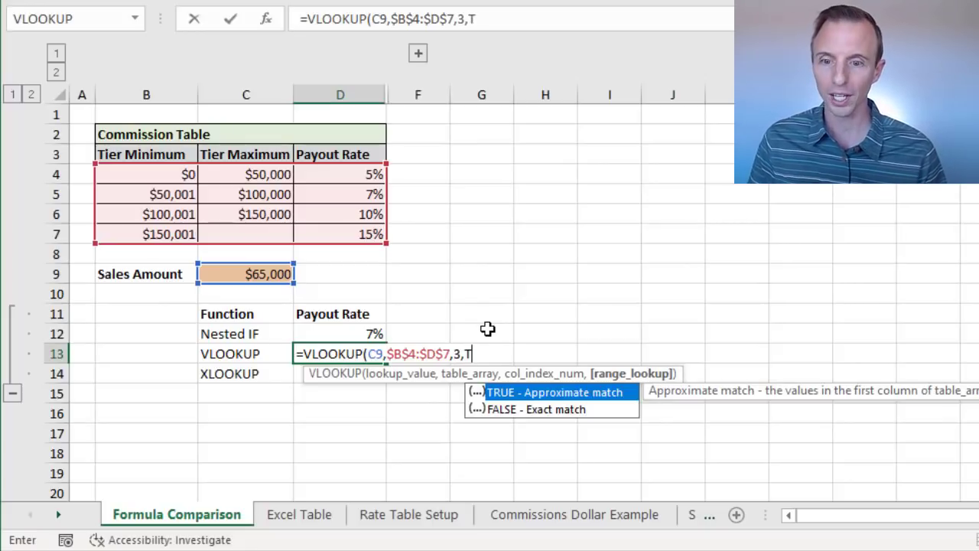
pyautogui.write('RUE)')
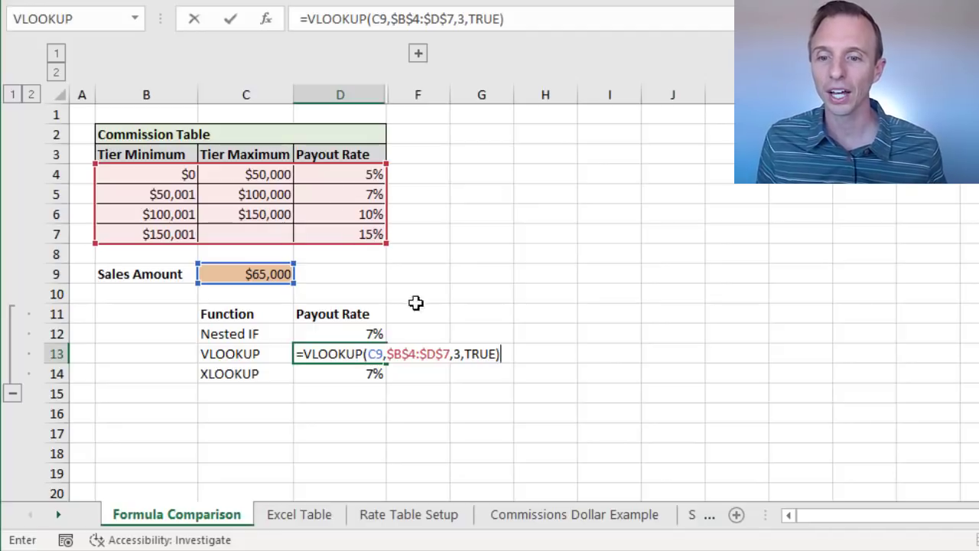
pyautogui.click(474, 351)
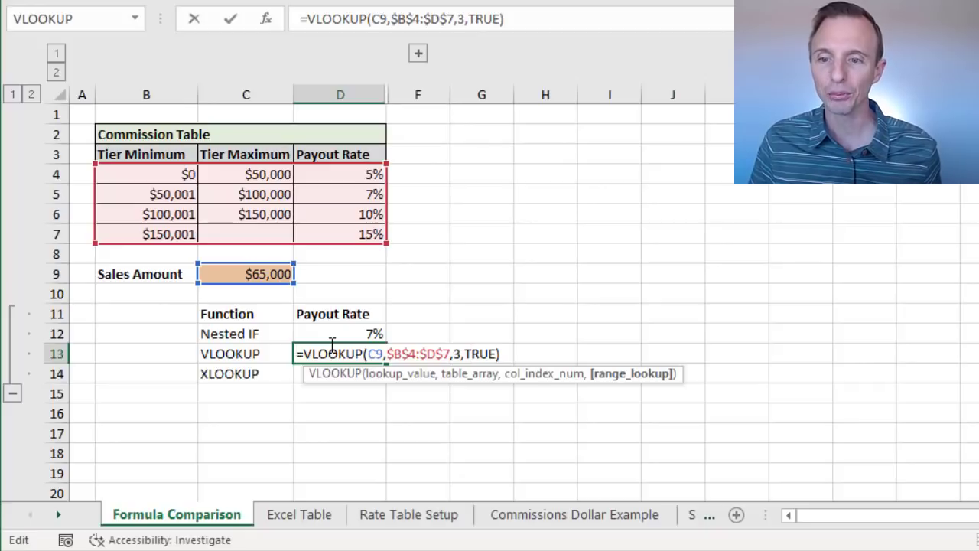
pyautogui.press('Return')
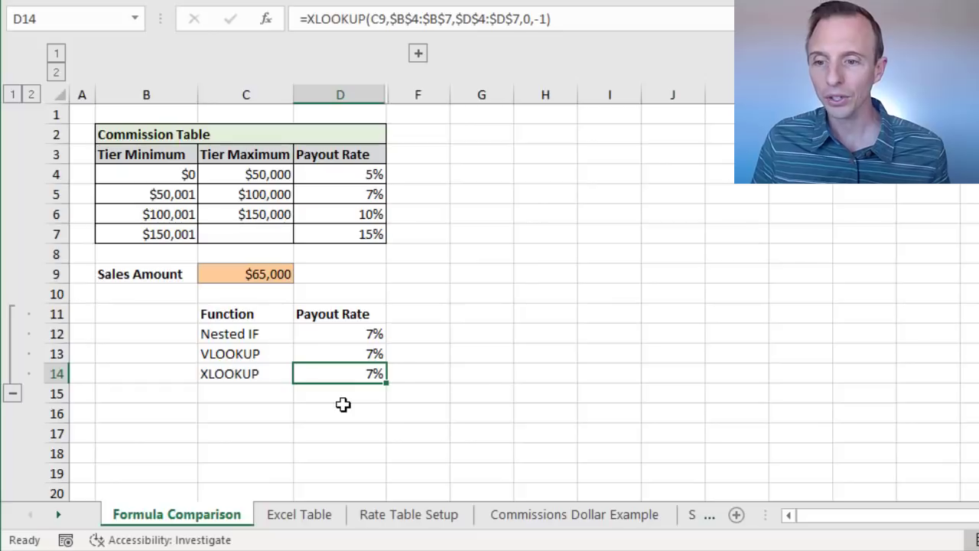
# Examine each argument of the XLOOKUP formula in D14, including the available match mode options.
pyautogui.press('F2')
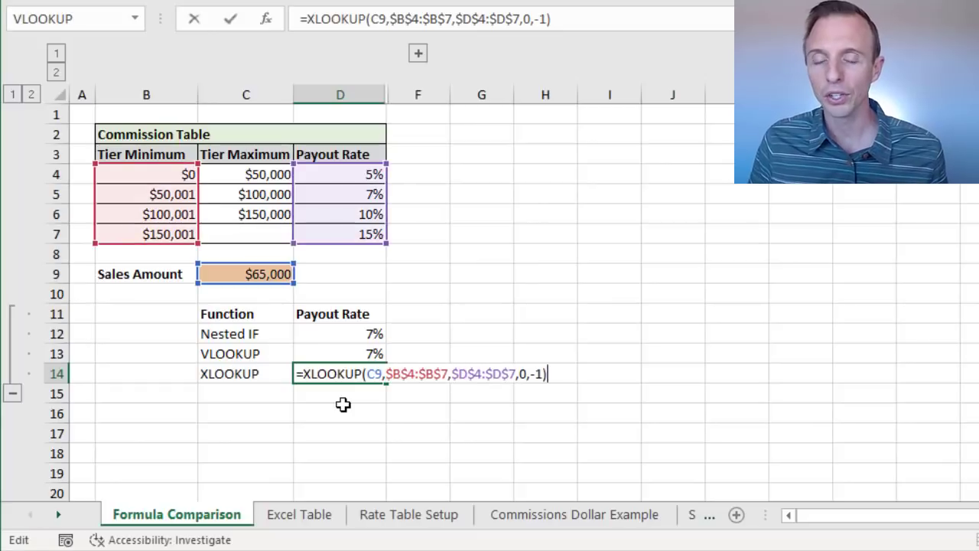
pyautogui.click(373, 373)
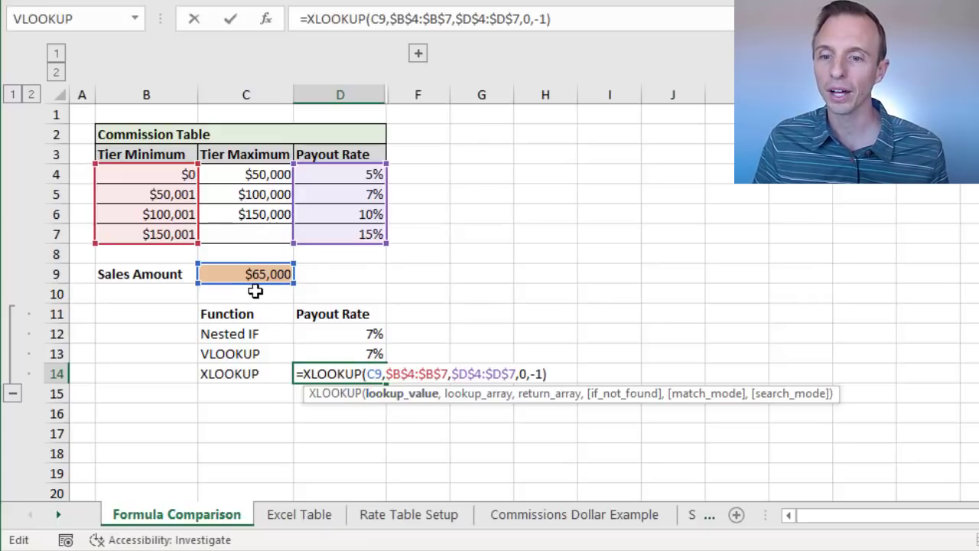
pyautogui.click(414, 373)
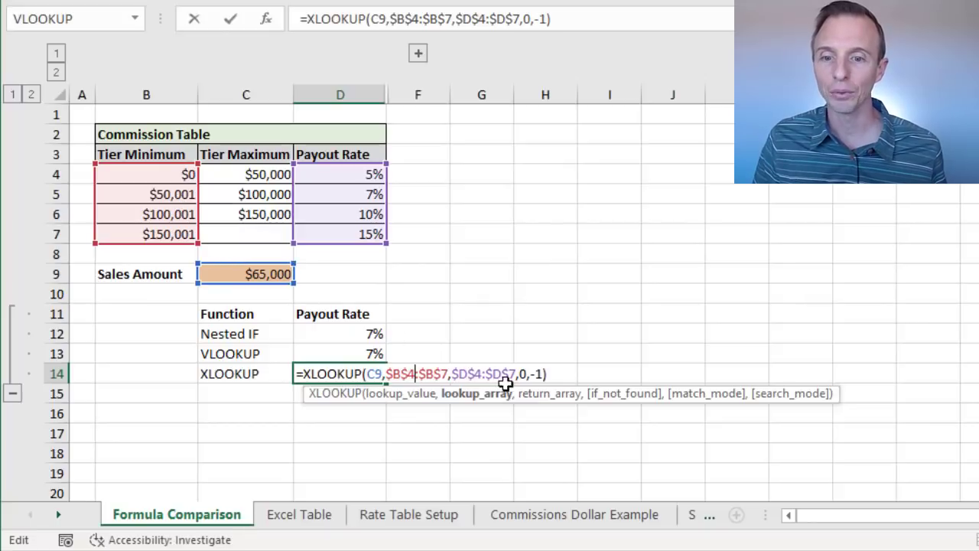
pyautogui.click(536, 393)
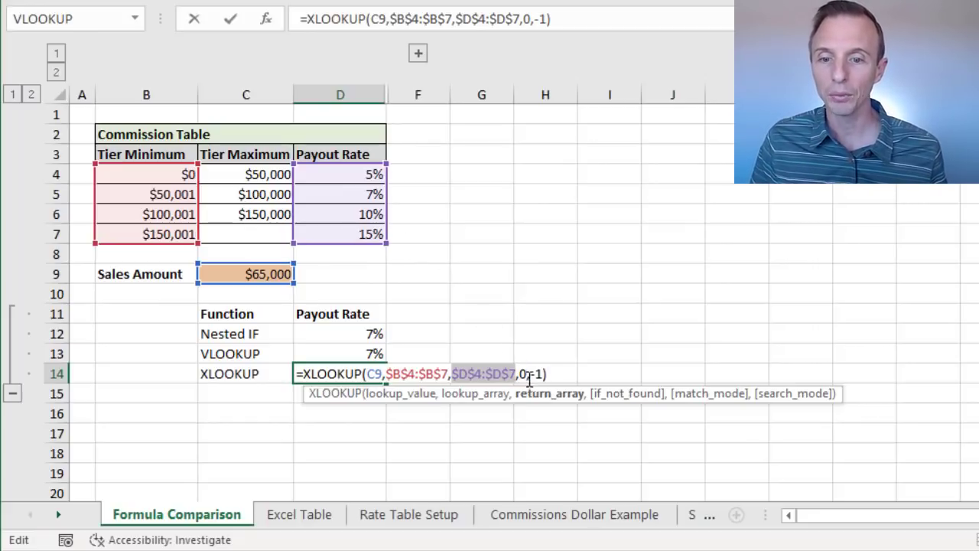
pyautogui.click(606, 396)
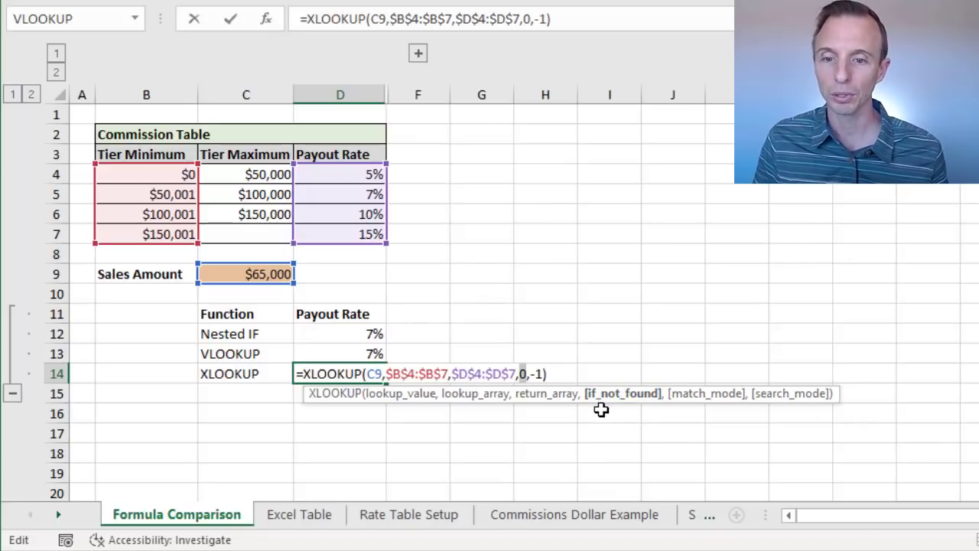
pyautogui.click(683, 393)
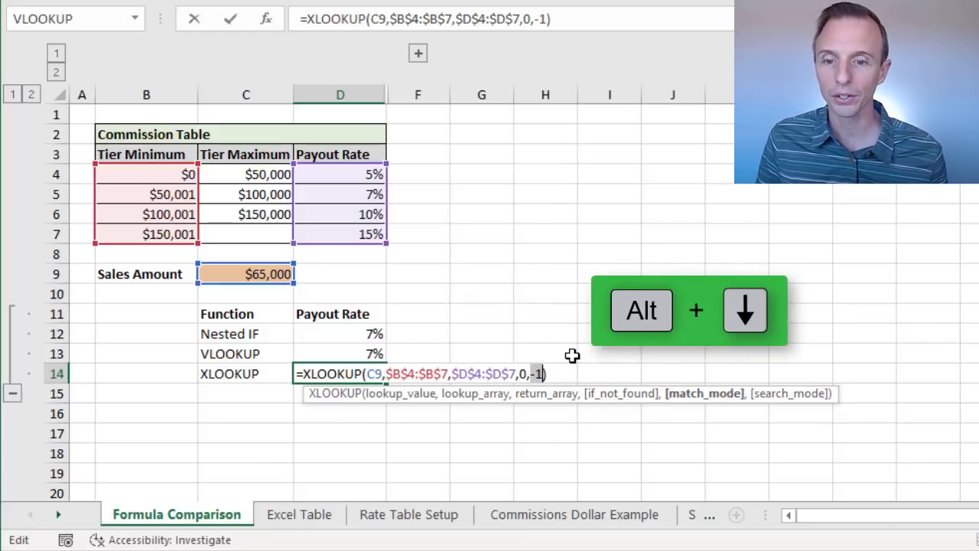
pyautogui.click(545, 373)
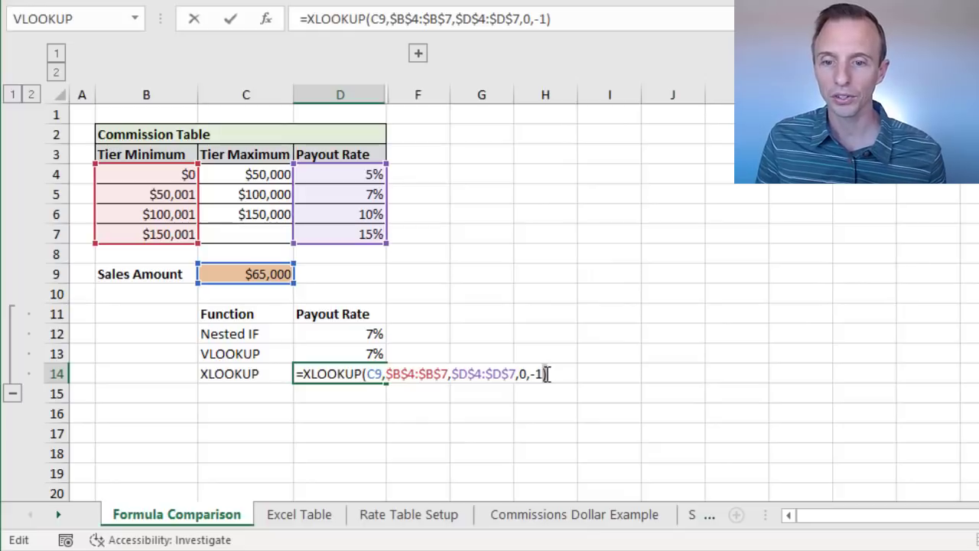
pyautogui.click(536, 373)
pyautogui.hotkey('alt', 'Down')
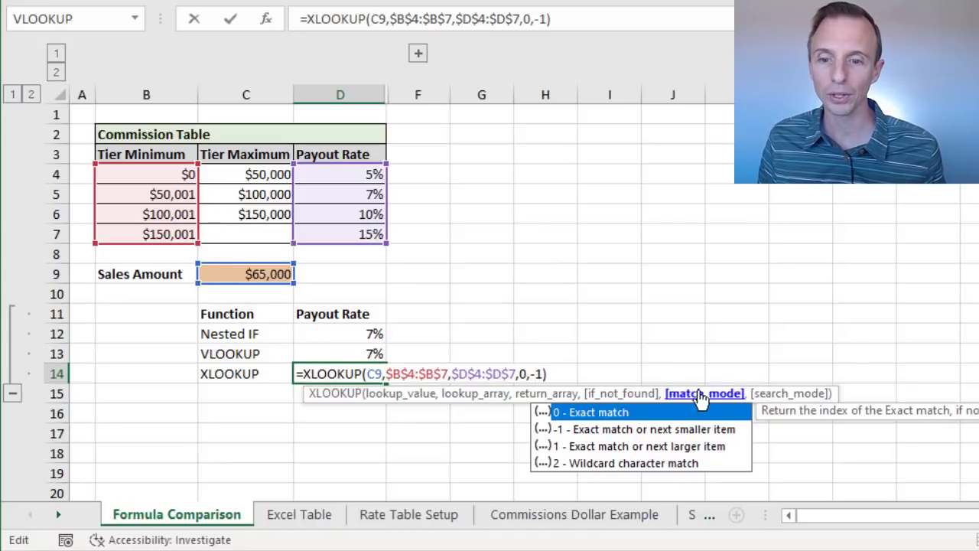
pyautogui.press('Return')
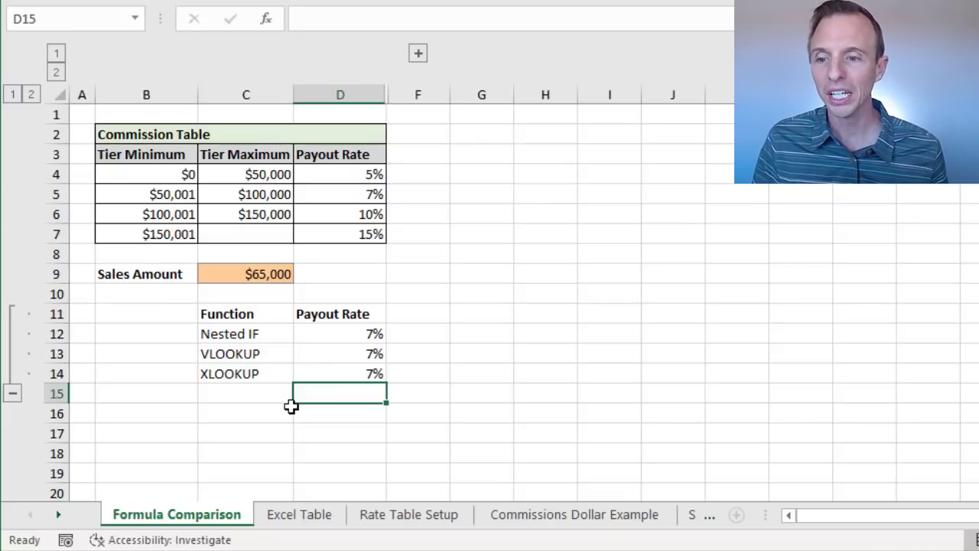
pyautogui.click(323, 354)
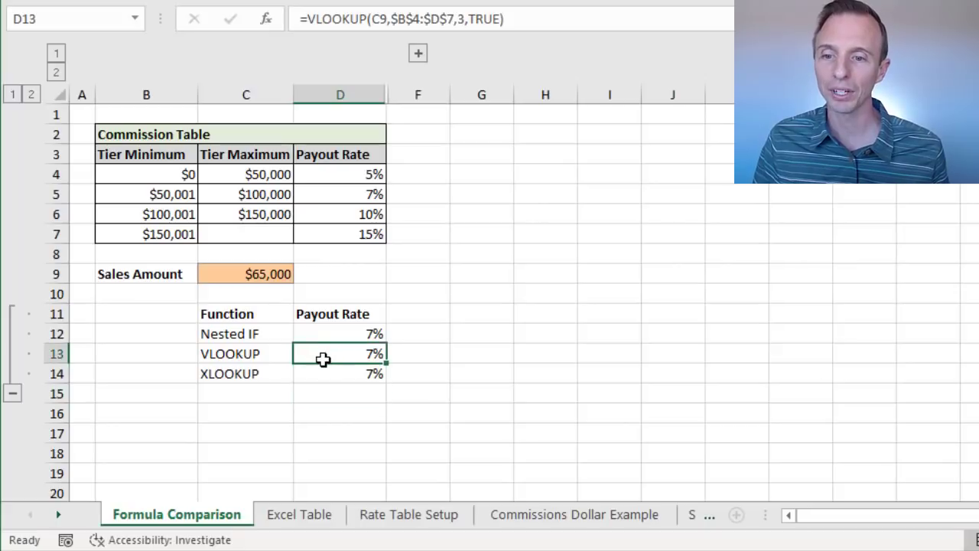
# Review the VLOOKUP in D13 and insert a blank row above the $150,001 tier of the commission table.
pyautogui.doubleClick(323, 353)
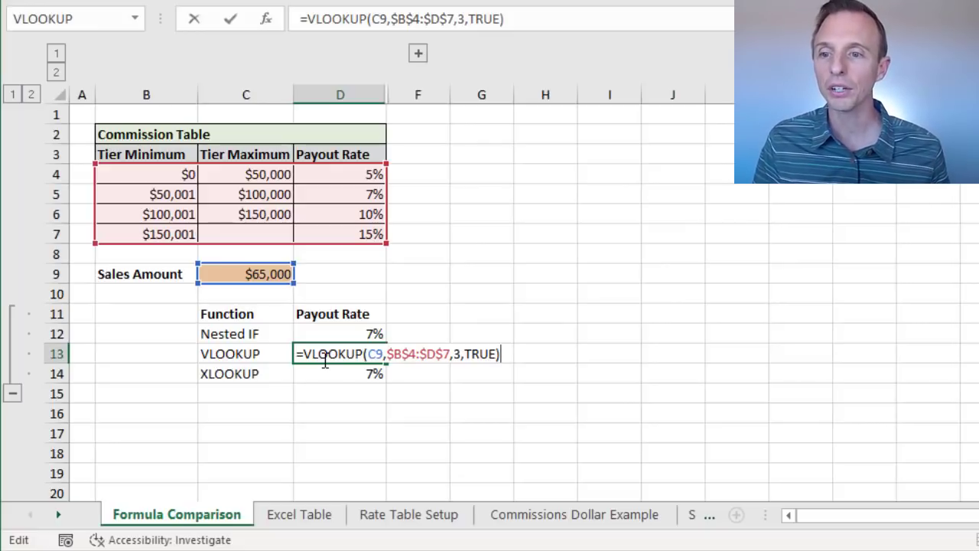
pyautogui.press('Escape')
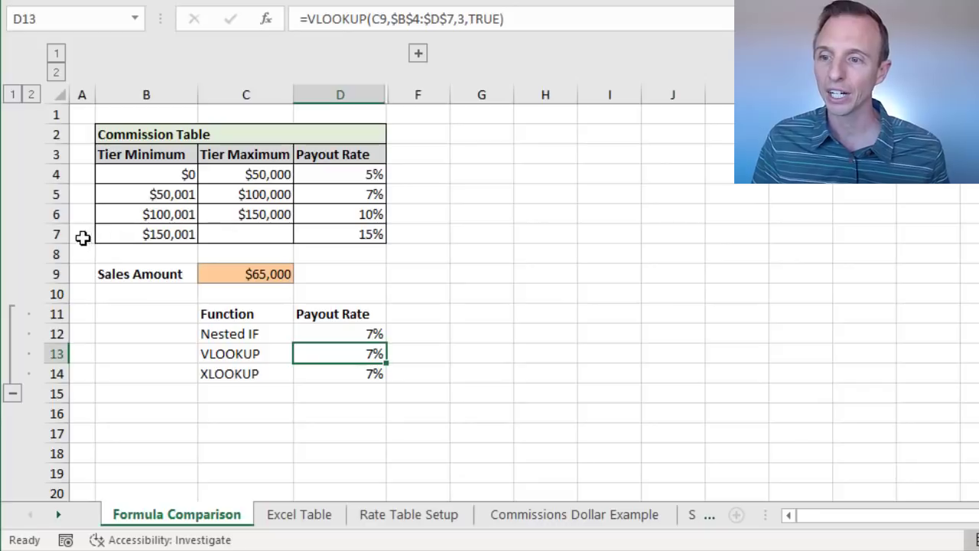
pyautogui.click(55, 233)
pyautogui.rightClick(56, 234)
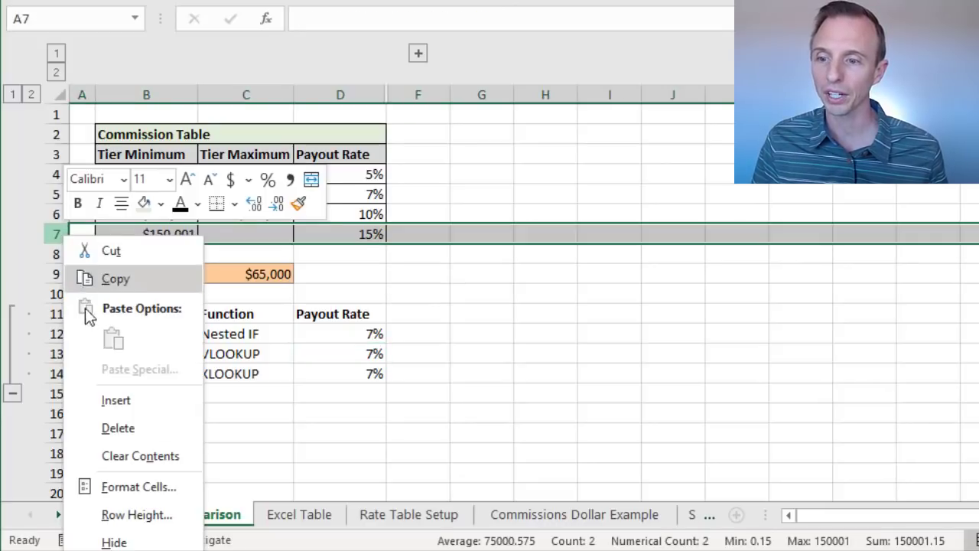
pyautogui.click(111, 399)
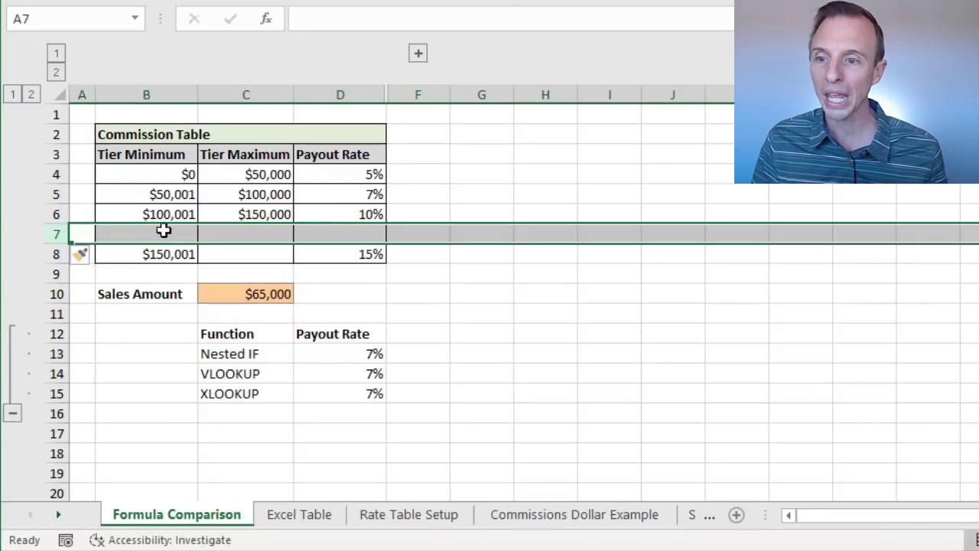
# Fill the new tier in row 7 with a tier minimum of 125001 and a tier maximum of 150000.
pyautogui.click(164, 235)
pyautogui.write('125001')
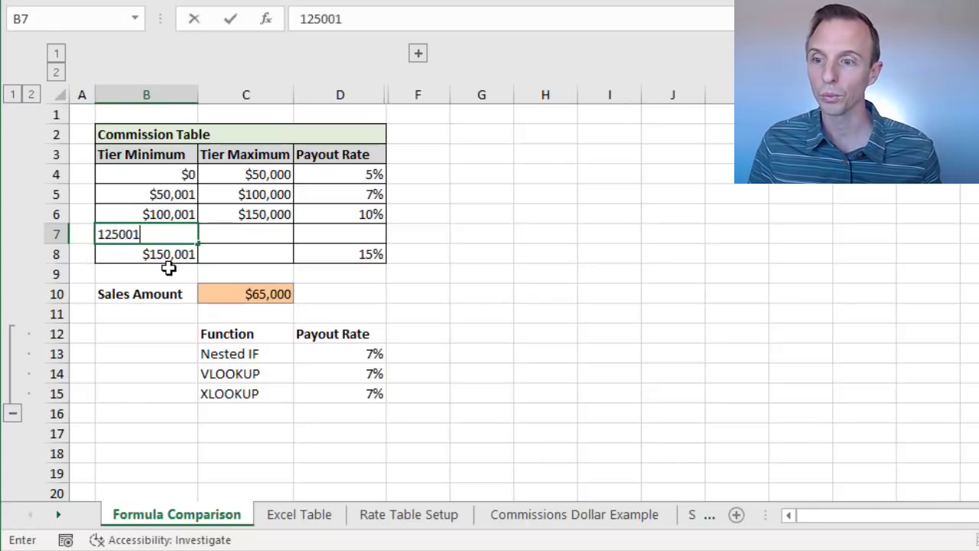
pyautogui.press('Return')
pyautogui.press('Up')
pyautogui.press('Right')
pyautogui.write('1')
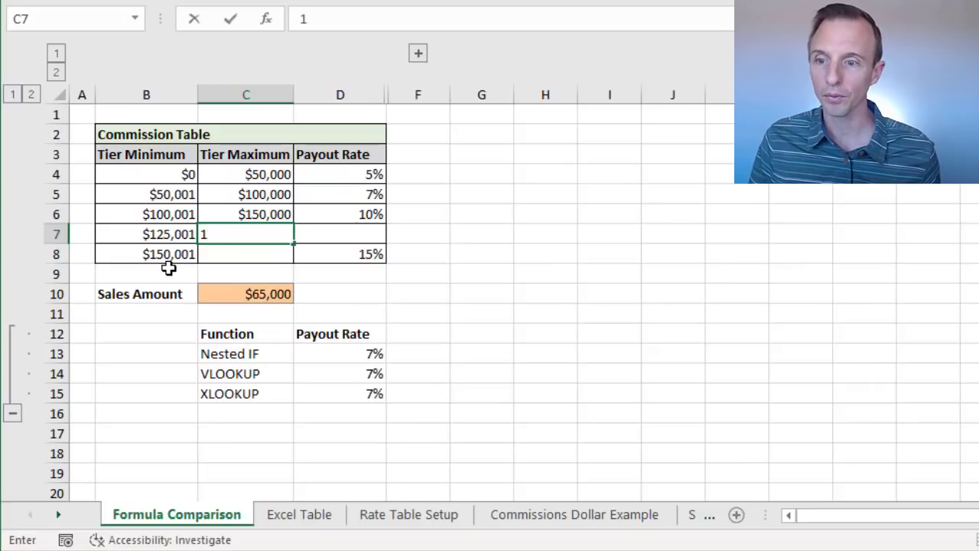
pyautogui.write('50,000')
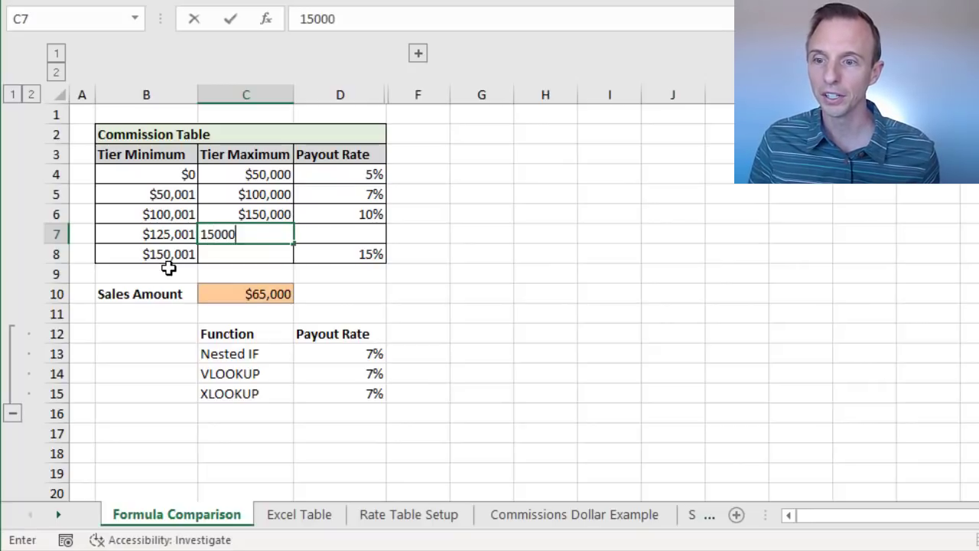
pyautogui.press('Return')
# Set the tier maximum of the $100,001 tier in C6 to 125000.
pyautogui.press('Up')
pyautogui.press('Up')
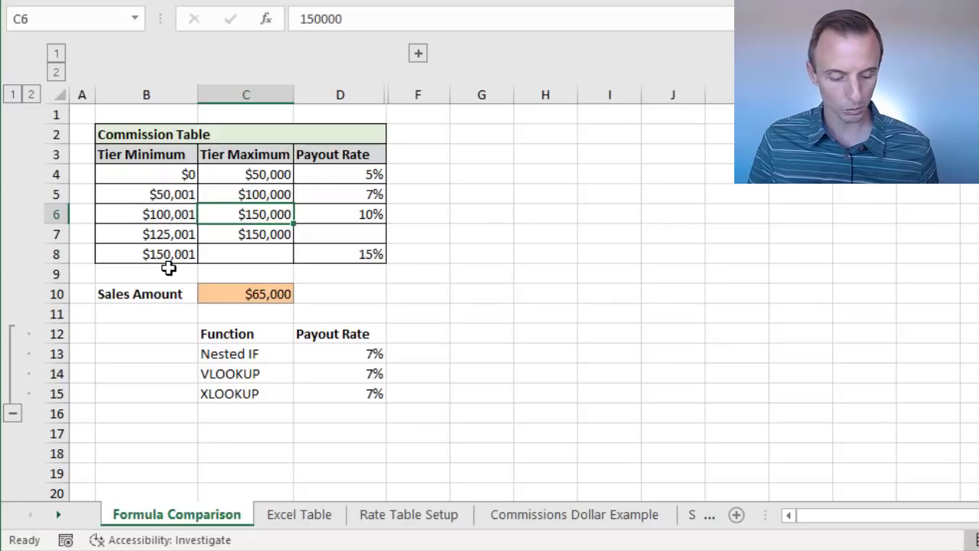
pyautogui.write('125,')
pyautogui.write('000')
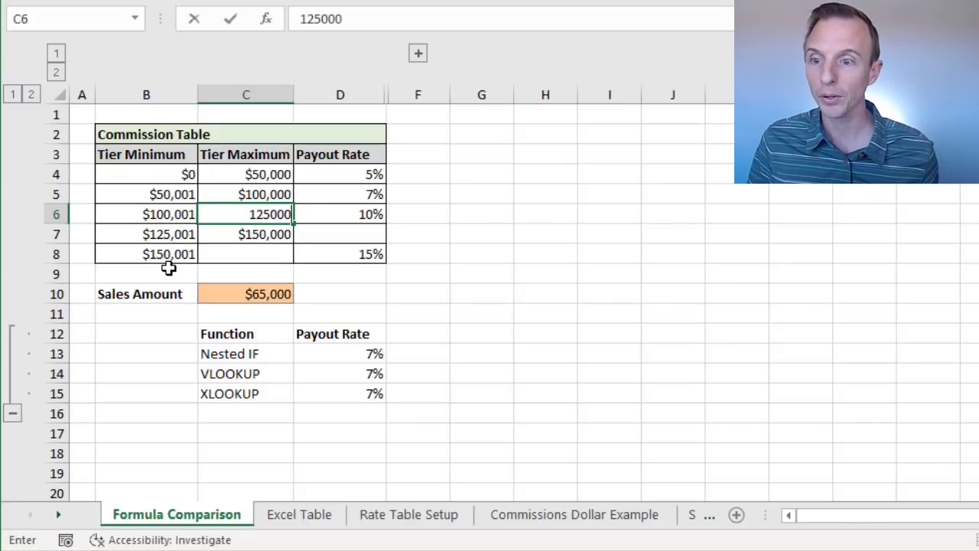
pyautogui.press('Return')
# Enter a payout rate of 12% for the new tier in D7.
pyautogui.press('Left')
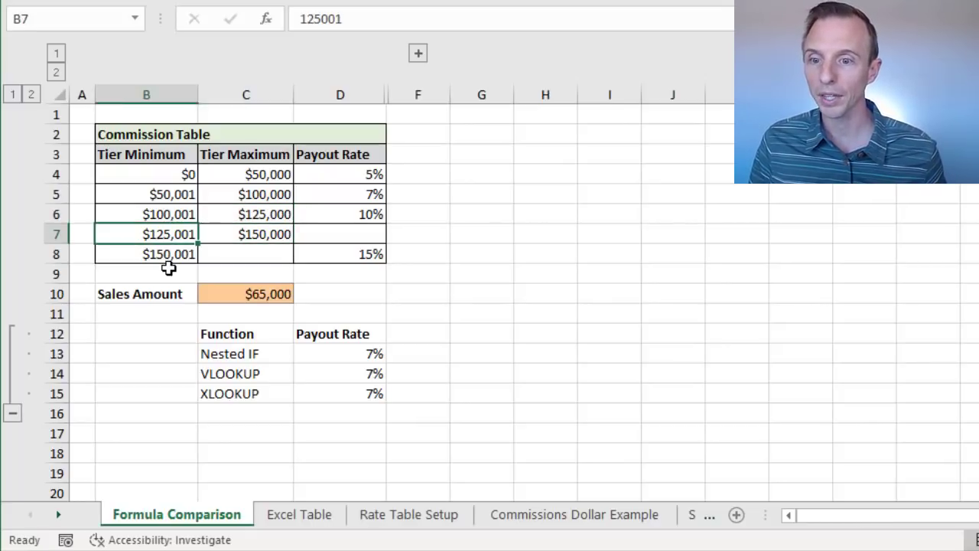
pyautogui.press('Right')
pyautogui.press('Right')
pyautogui.write('12%')
pyautogui.press('Return')
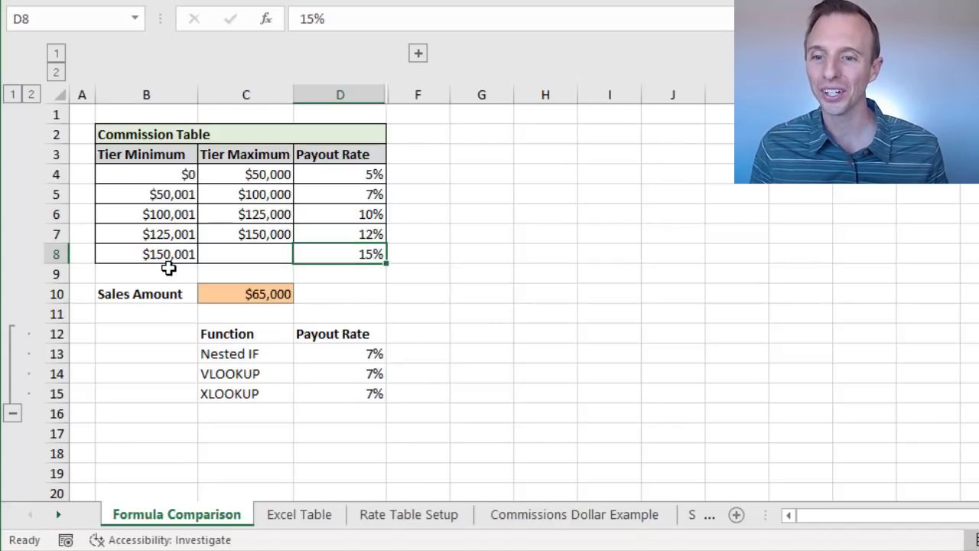
# Set the sales amount in C10 to 130000 to test the three formulas against the new tier.
pyautogui.click(219, 289)
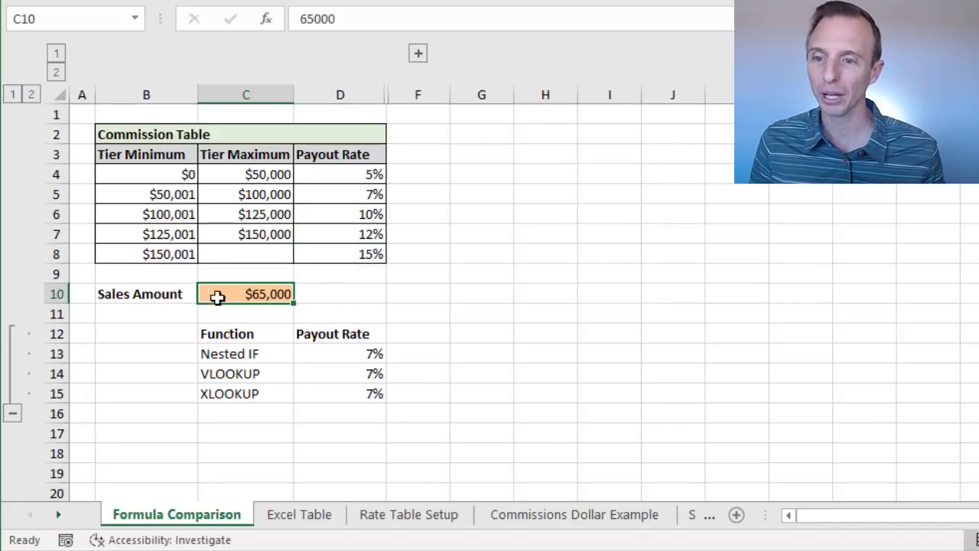
pyautogui.write('130000')
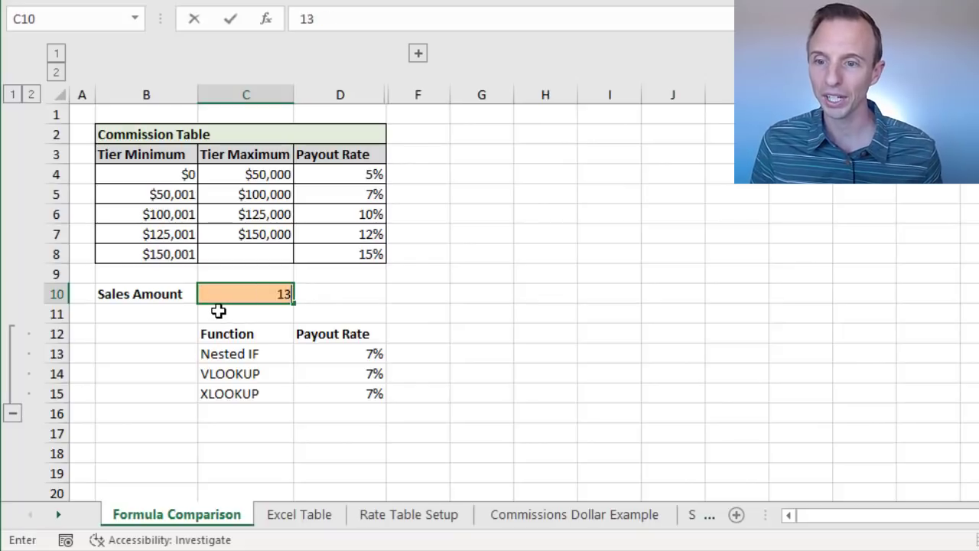
pyautogui.press('Return')
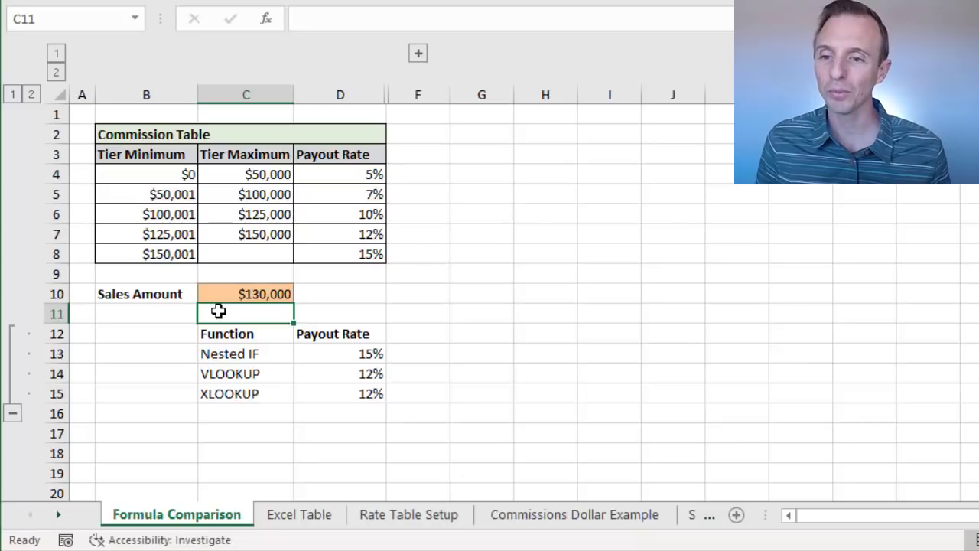
# Compare the cells referenced by the nested IF in D13 and the VLOOKUP in D14 with the new tier row.
pyautogui.click(324, 370)
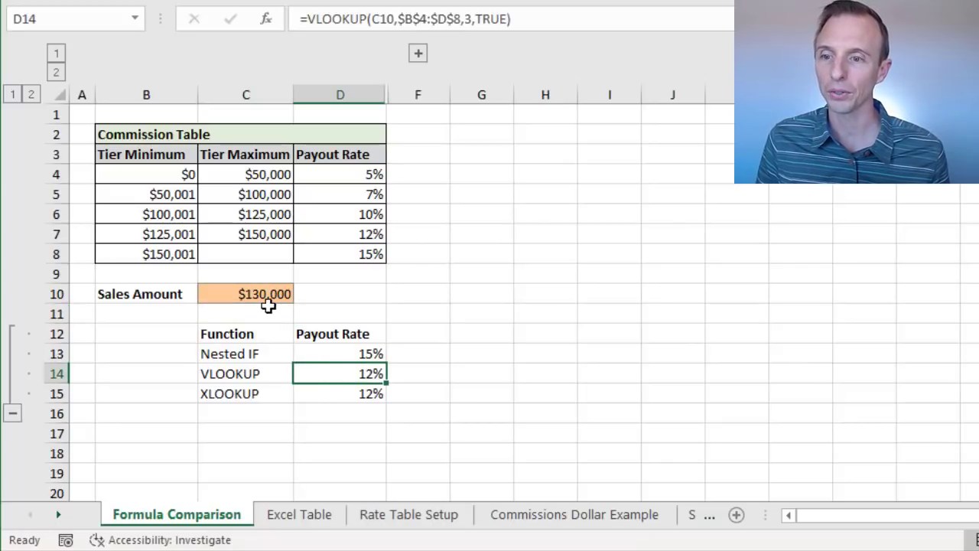
pyautogui.moveTo(175, 233); pyautogui.dragTo(328, 242)
pyautogui.click(338, 352)
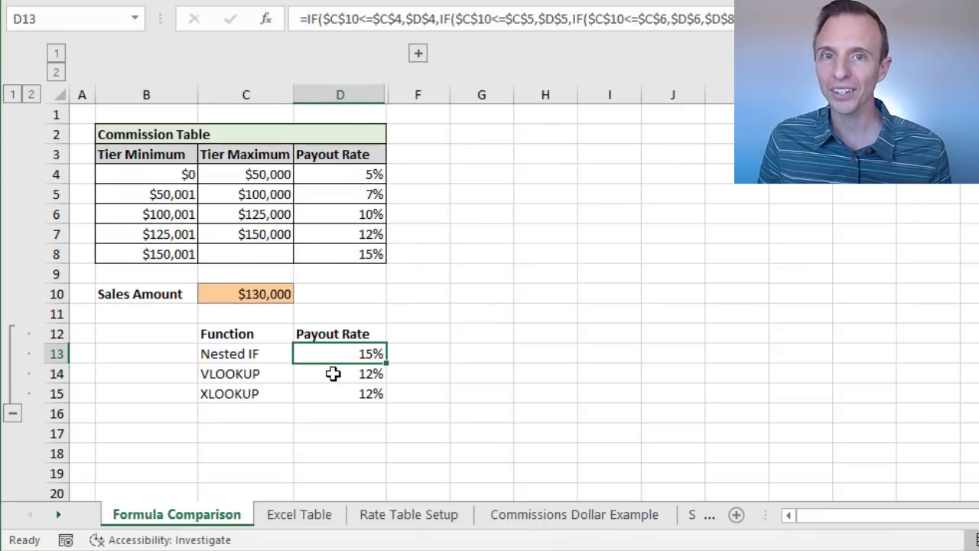
pyautogui.press('F2')
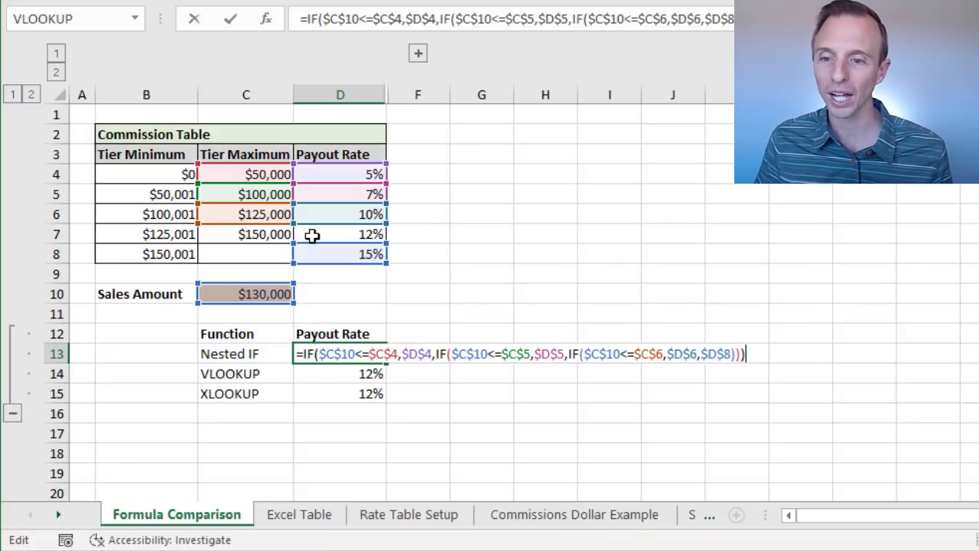
pyautogui.press('Escape')
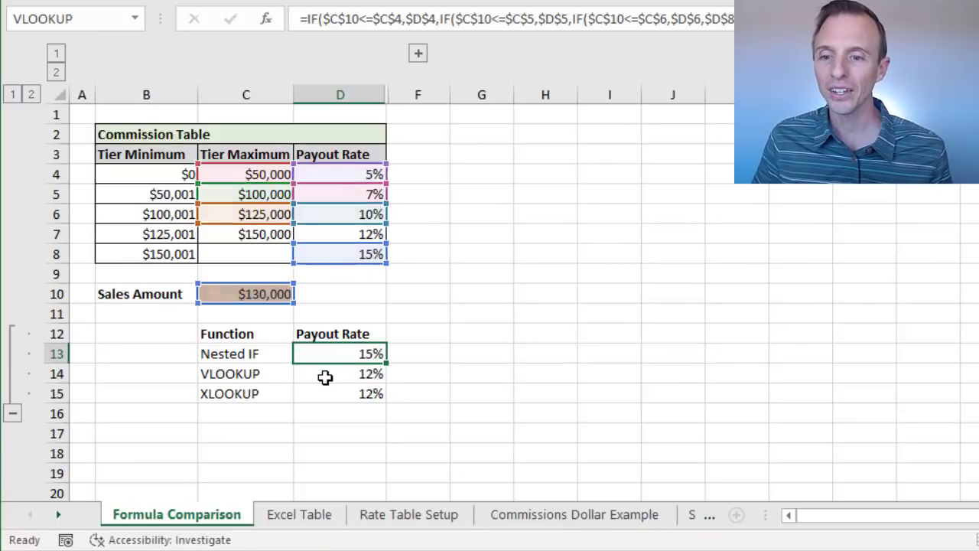
pyautogui.doubleClick(325, 375)
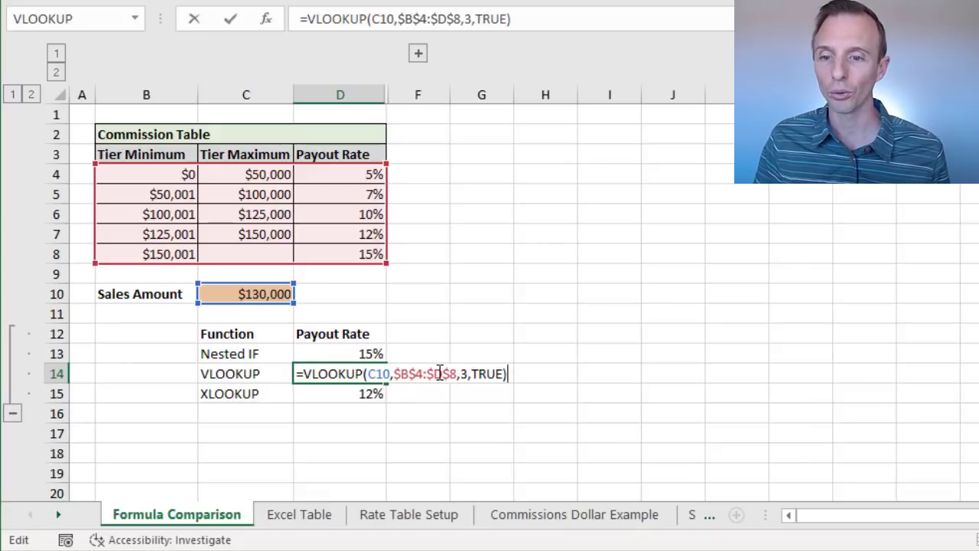
pyautogui.press('Escape')
# Examine the innermost IF and the second logical test of the nested IF formula in D13 without editing it.
pyautogui.click(343, 357)
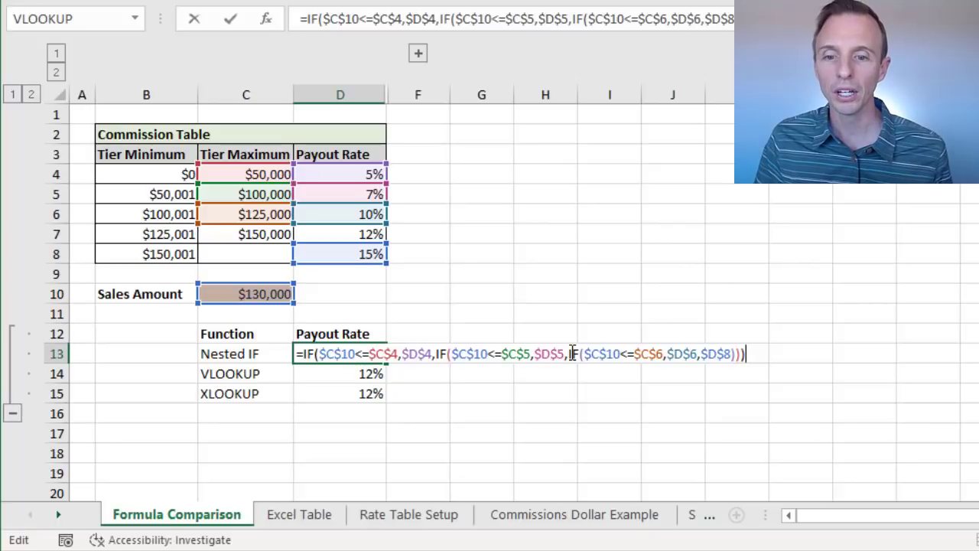
pyautogui.moveTo(570, 353); pyautogui.dragTo(698, 349)
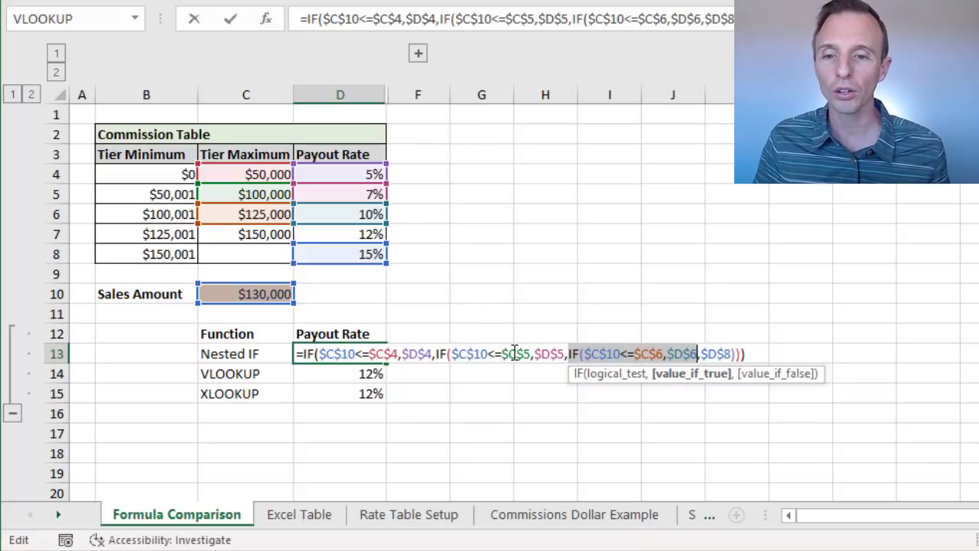
pyautogui.click(507, 355)
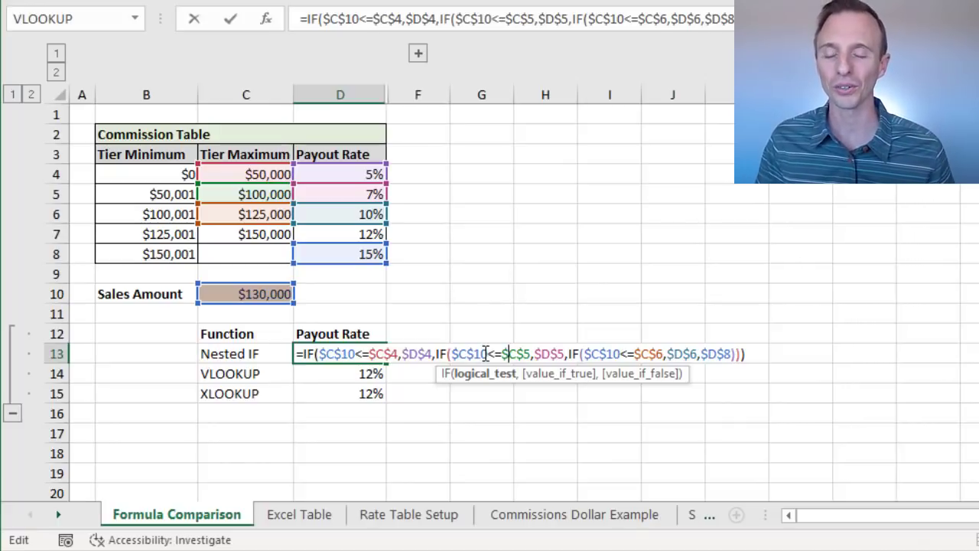
pyautogui.press('Escape')
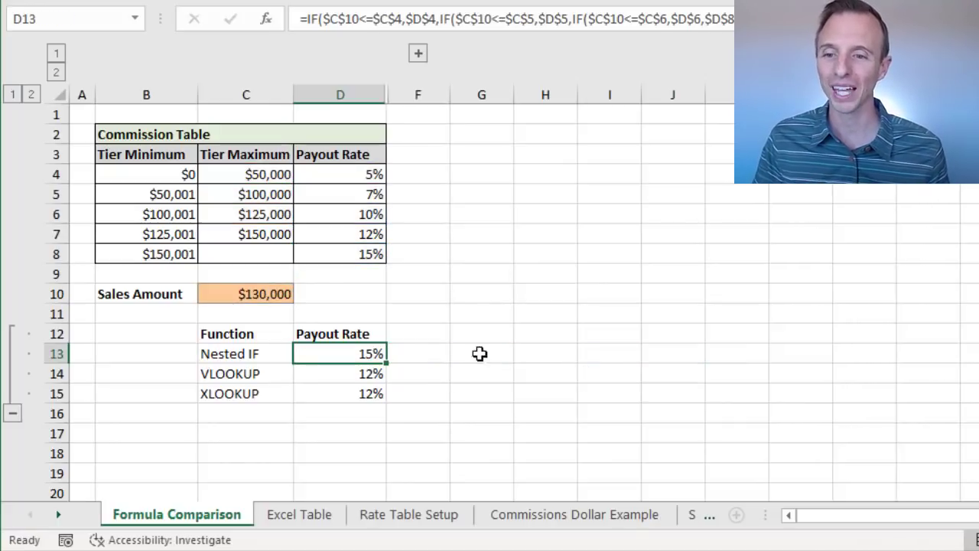